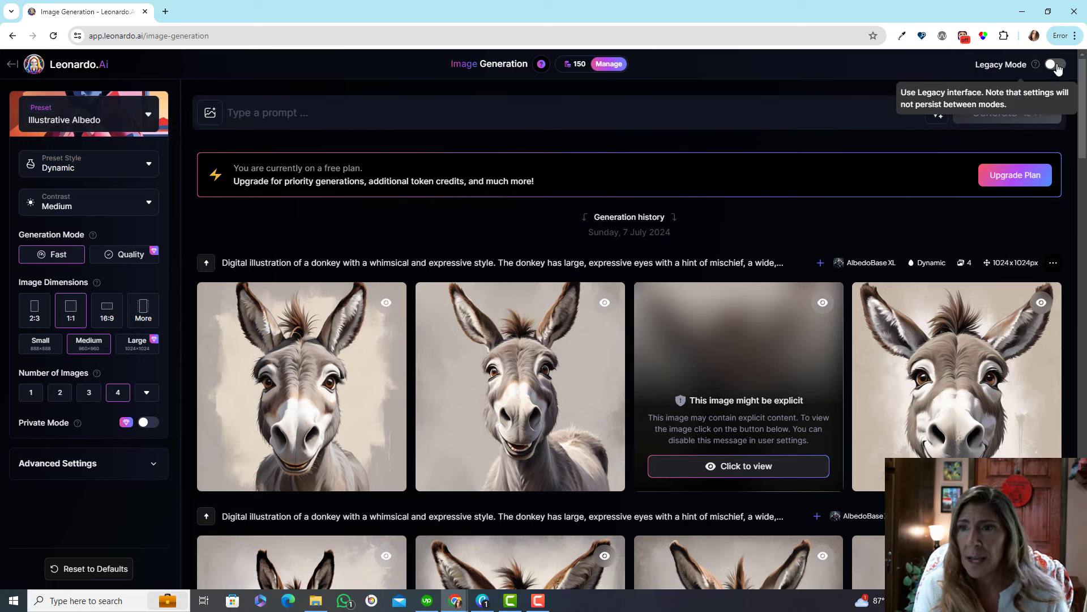
# Step: Fill the prompt with an AI-written description of the uploaded selfie IMG-1781.jpg
pyautogui.click(936, 116)
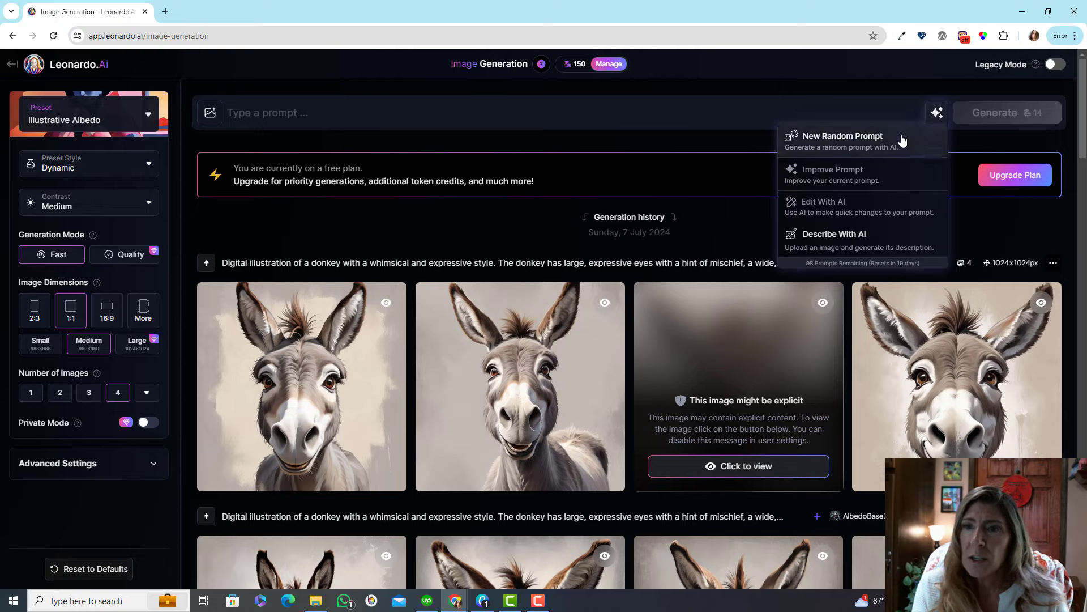
pyautogui.click(852, 240)
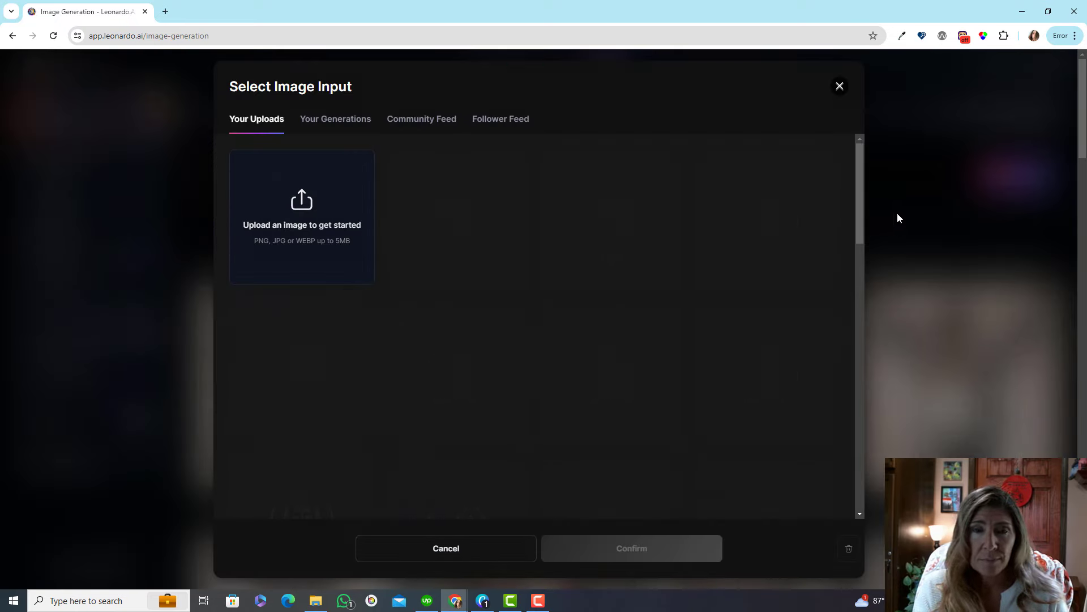
pyautogui.click(302, 210)
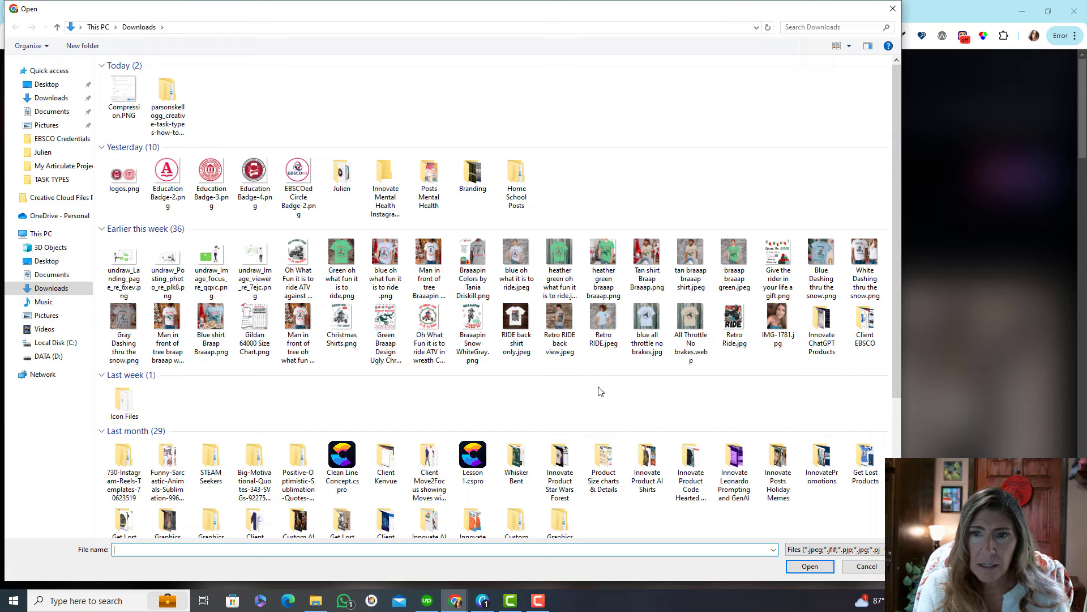
pyautogui.click(780, 321)
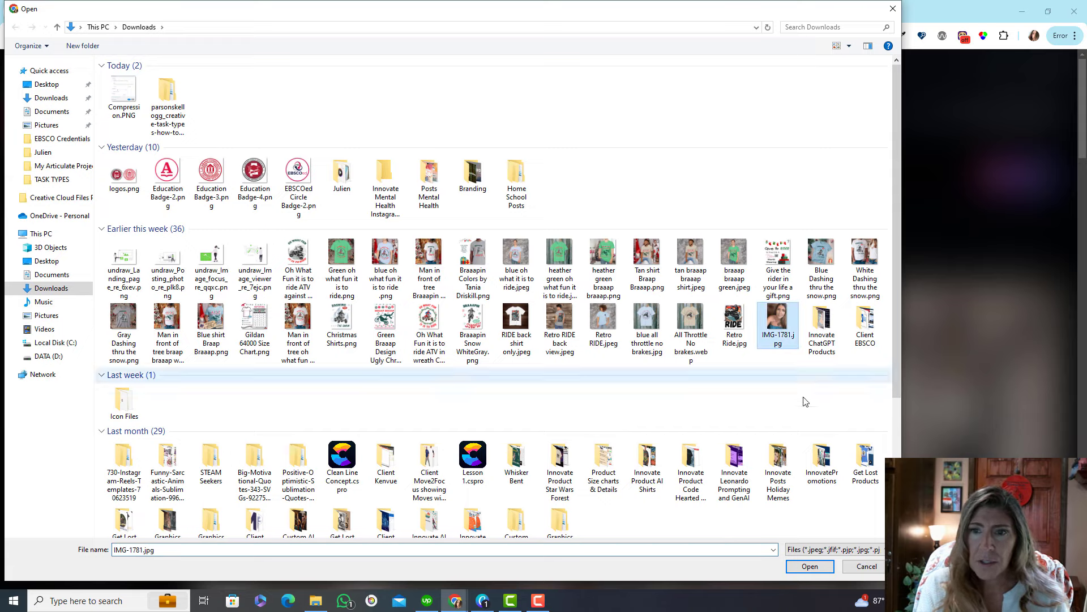
pyautogui.click(810, 567)
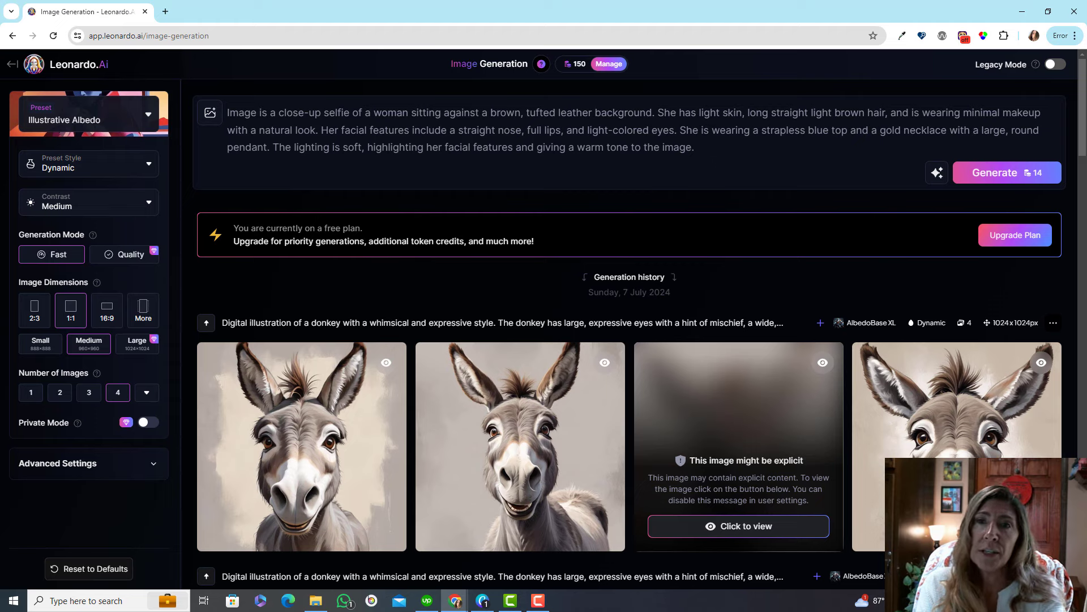
# Step: Generate images from the selfie description, then replace the prompt with an AI description of the squirrel upload
pyautogui.click(984, 171)
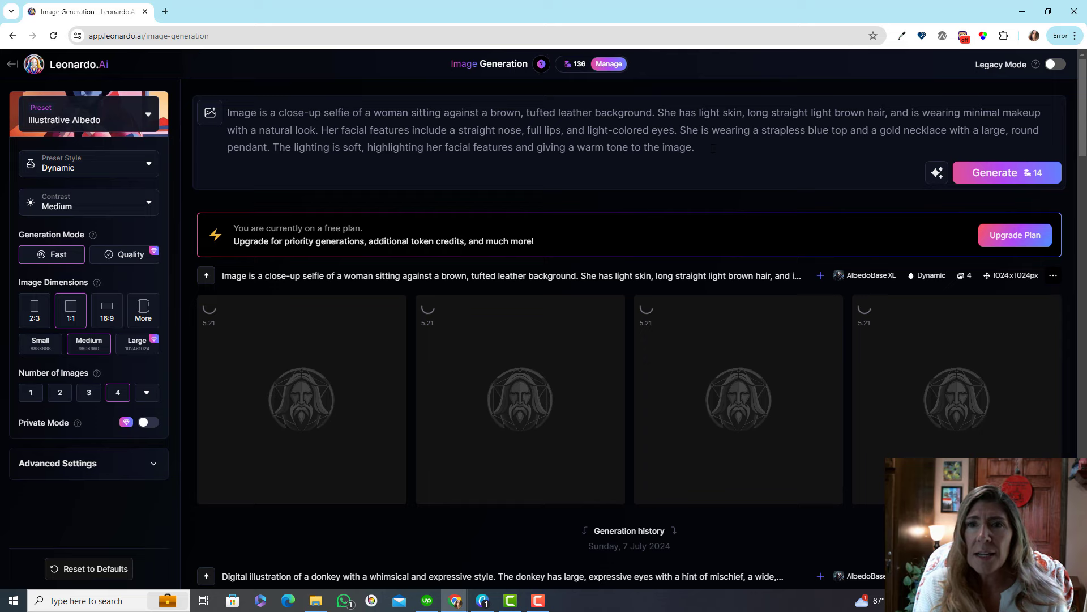
pyautogui.click(937, 172)
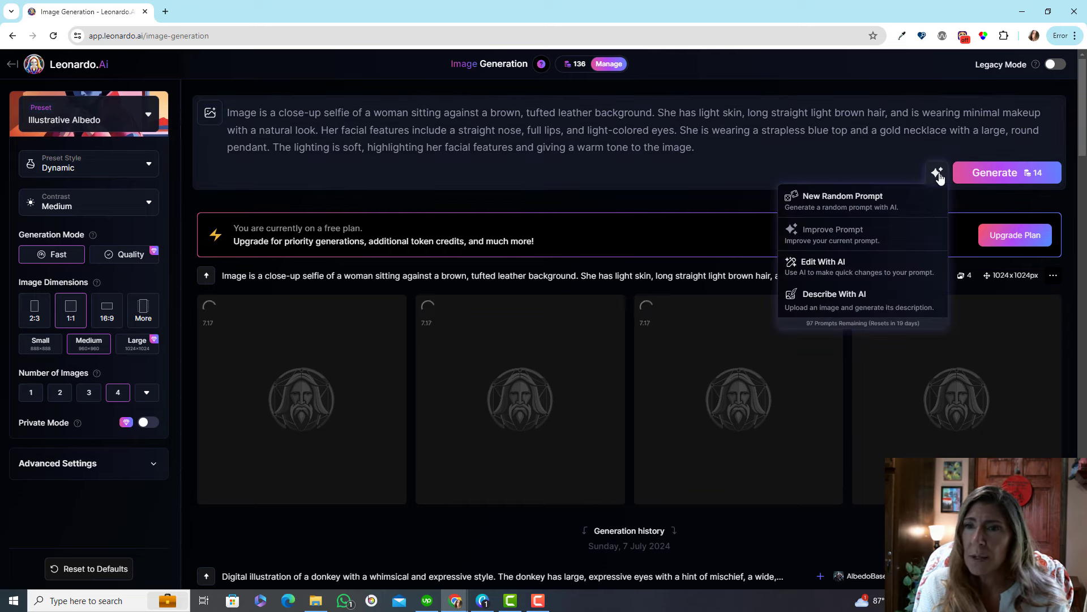
pyautogui.click(848, 300)
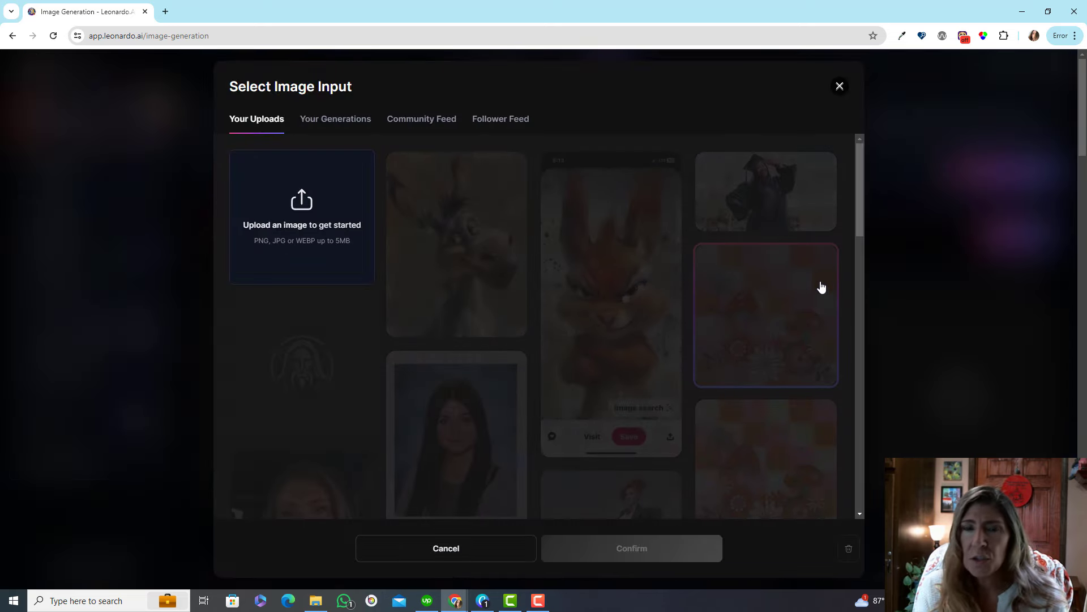
pyautogui.click(613, 311)
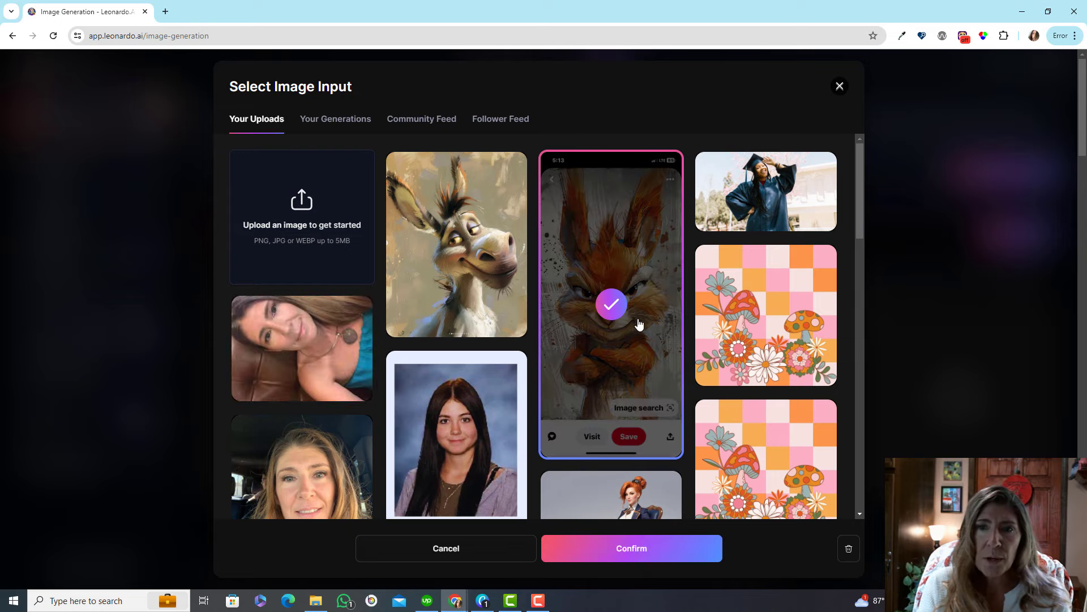
pyautogui.click(639, 552)
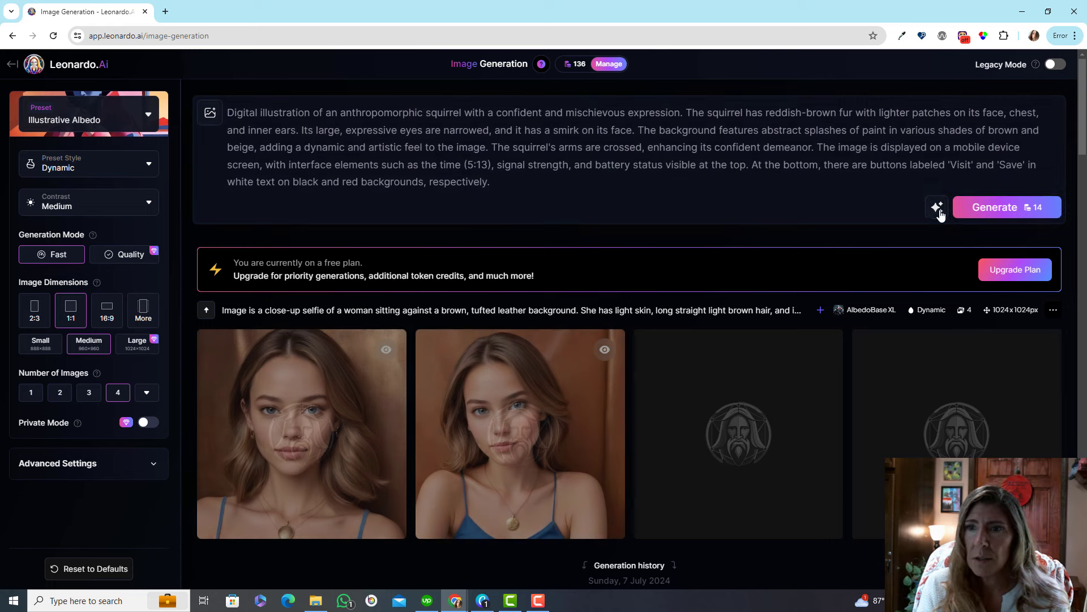
# Step: Generate four images from the squirrel description and watch them load in the feed
pyautogui.click(941, 208)
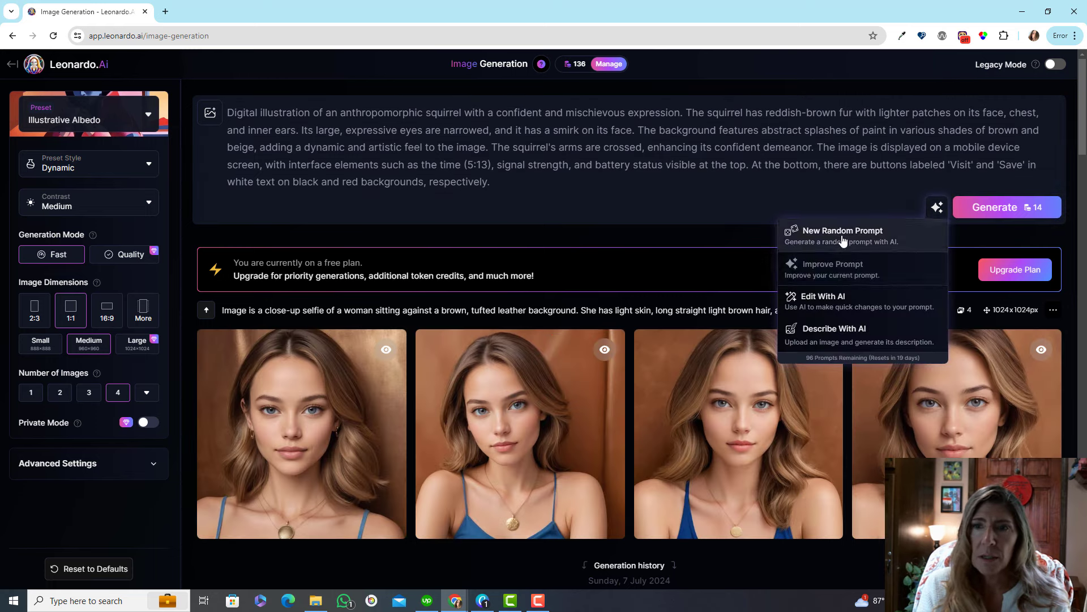
pyautogui.click(995, 207)
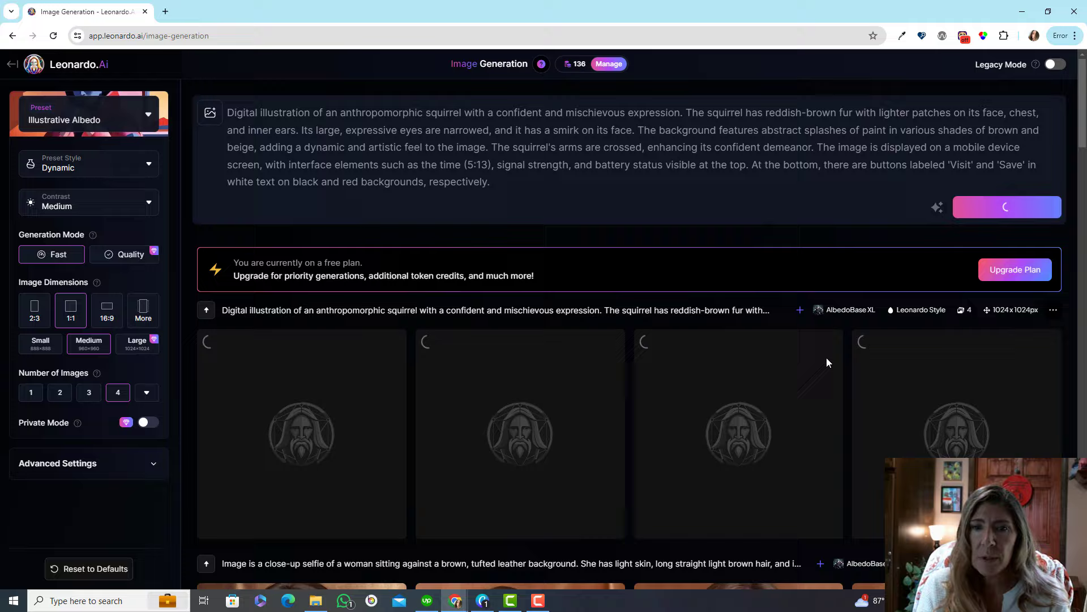
pyautogui.scroll(-3, 827, 358)
pyautogui.scroll(-3, 817, 406)
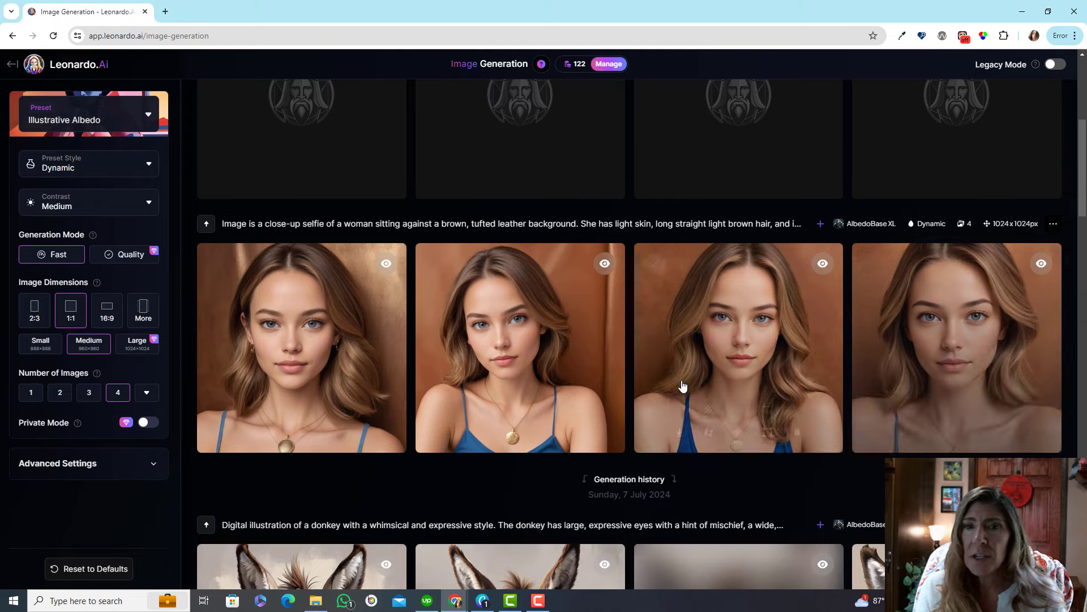
pyautogui.scroll(3, 683, 385)
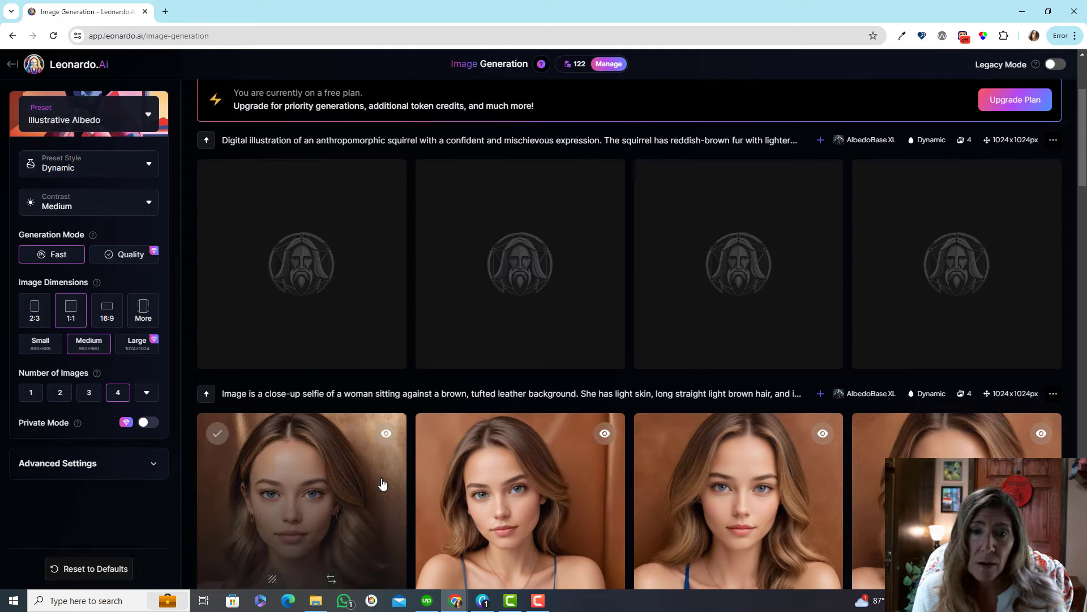
pyautogui.scroll(3, 695, 305)
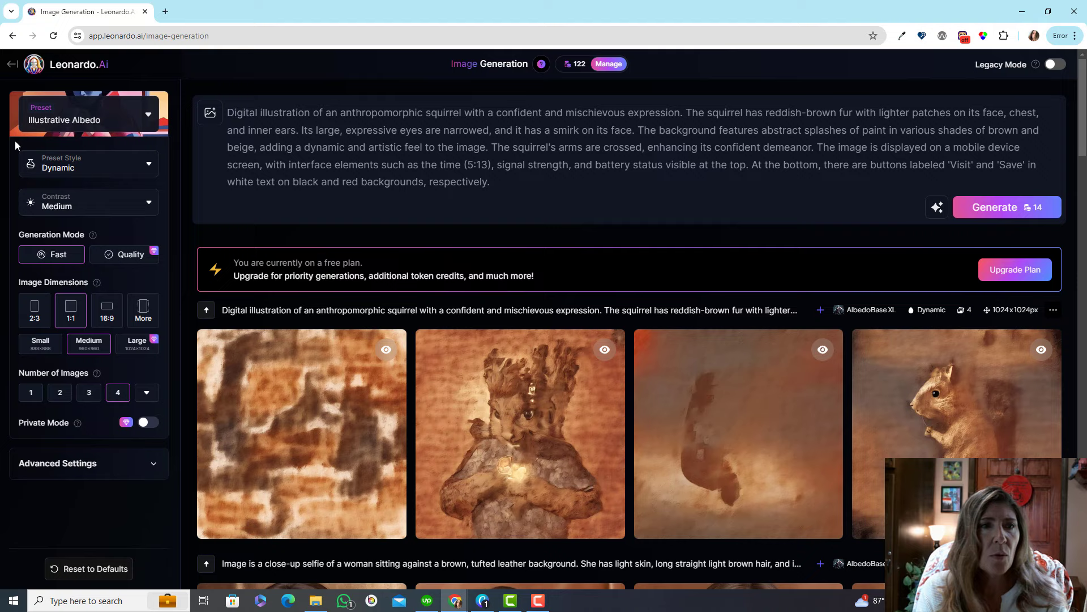
# Step: Switch to the Leonardo Lightning preset and generate four new squirrel images
pyautogui.click(62, 126)
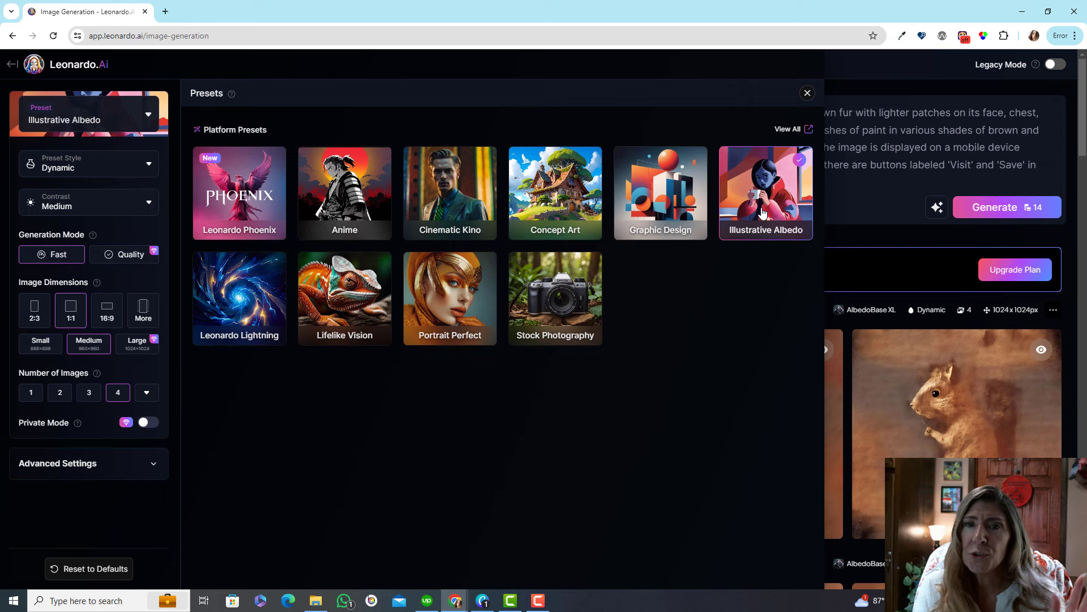
pyautogui.click(154, 466)
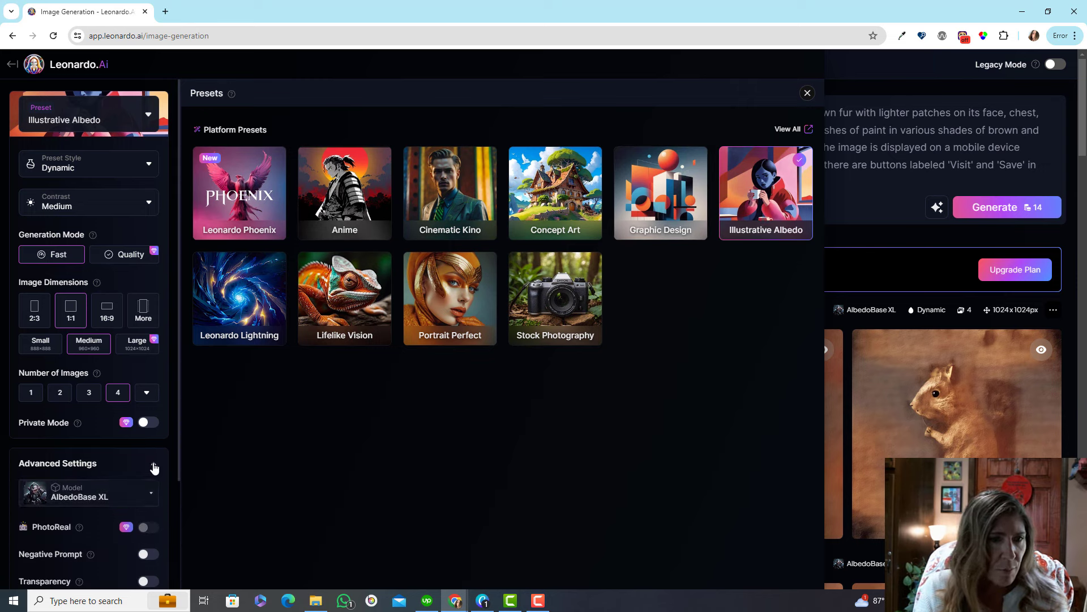
pyautogui.scroll(-3, 112, 491)
pyautogui.click(102, 354)
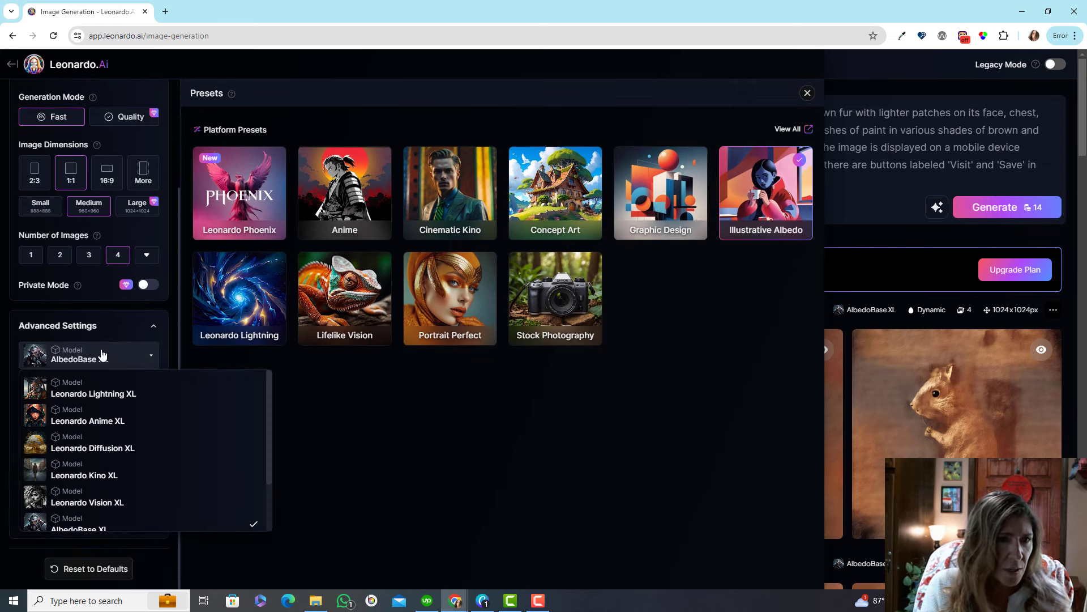
pyautogui.scroll(-3, 100, 447)
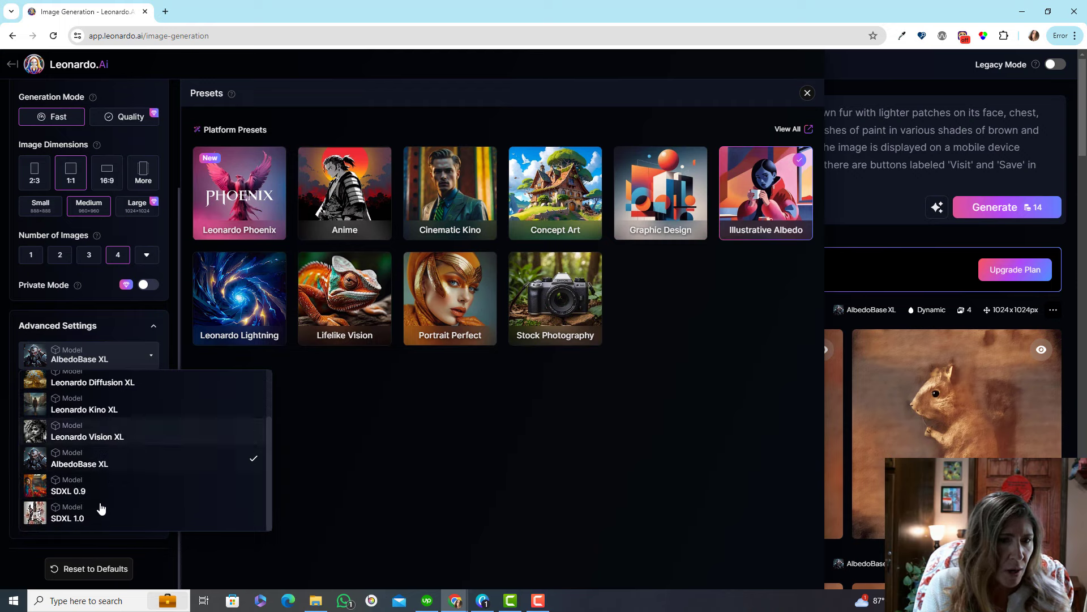
pyautogui.scroll(3, 124, 470)
pyautogui.click(317, 467)
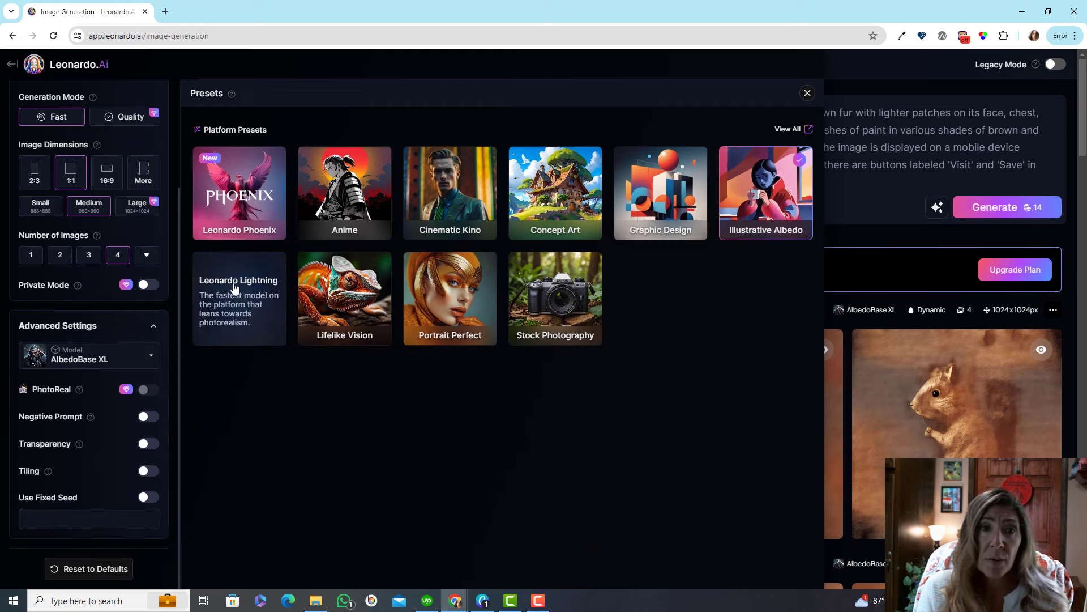
pyautogui.click(256, 308)
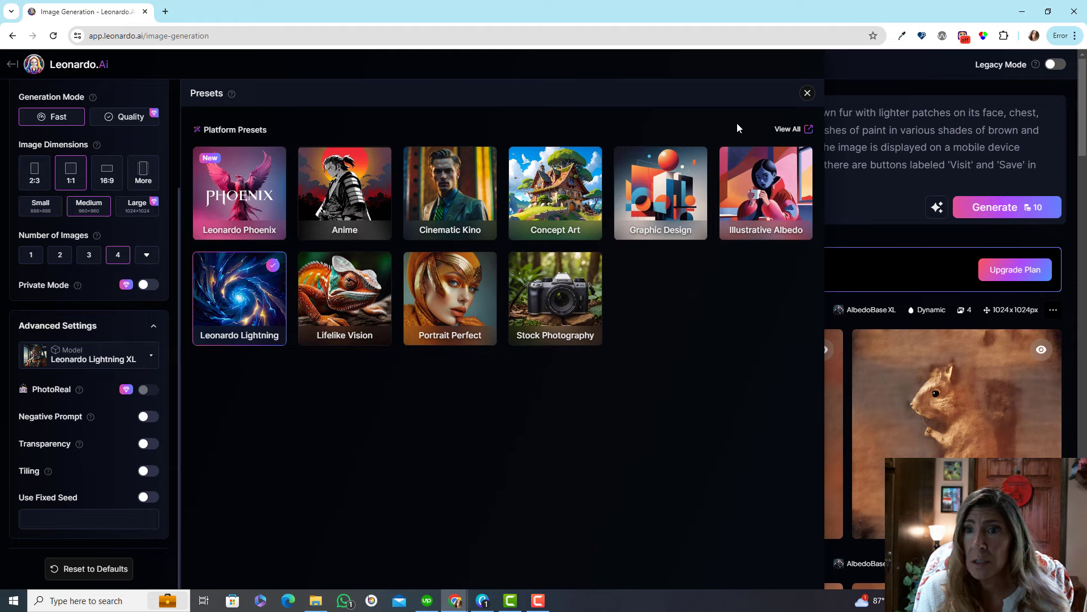
pyautogui.click(807, 93)
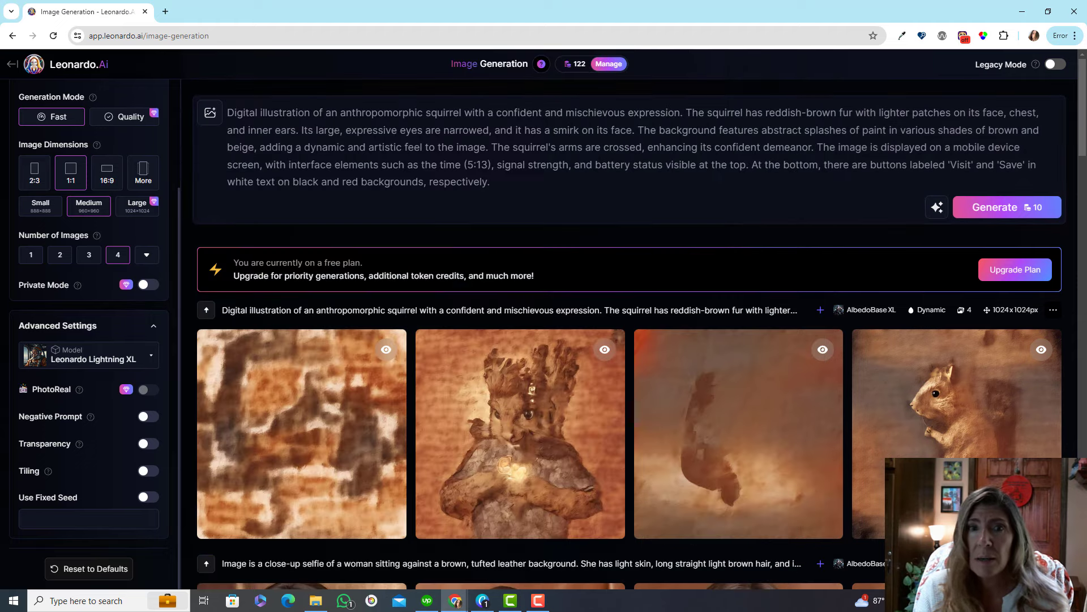
pyautogui.click(1032, 210)
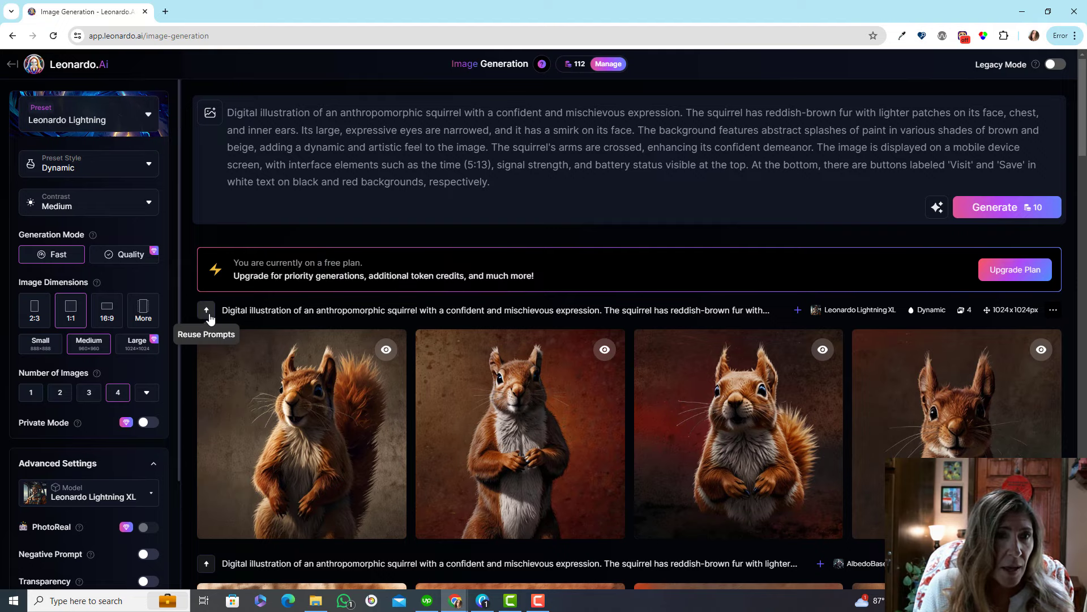
# Step: Generate four squirrel images using the Leonardo Phoenix preset
pyautogui.click(121, 116)
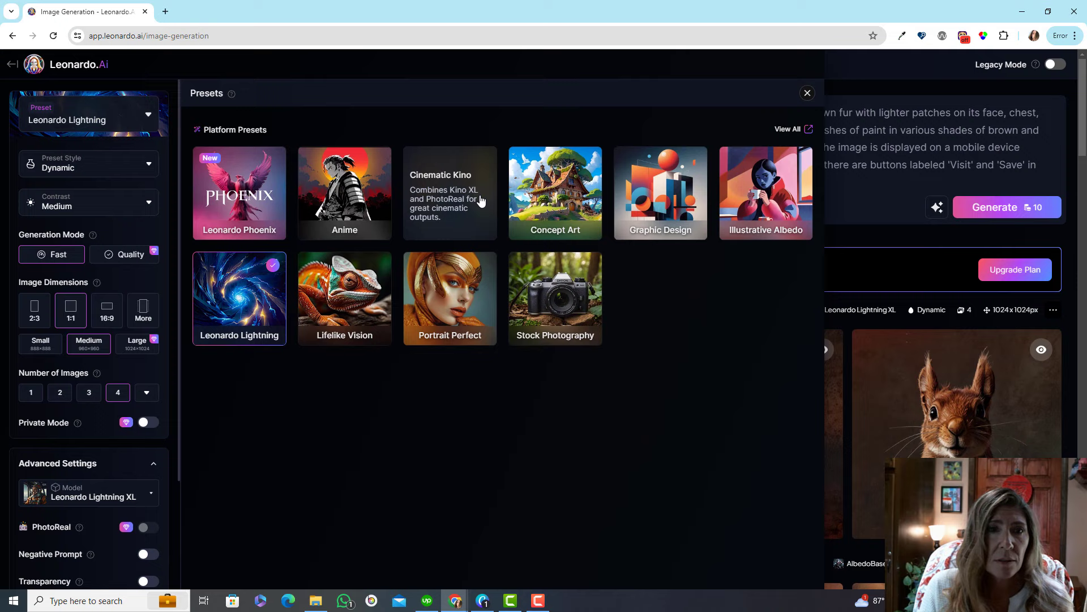
pyautogui.click(235, 187)
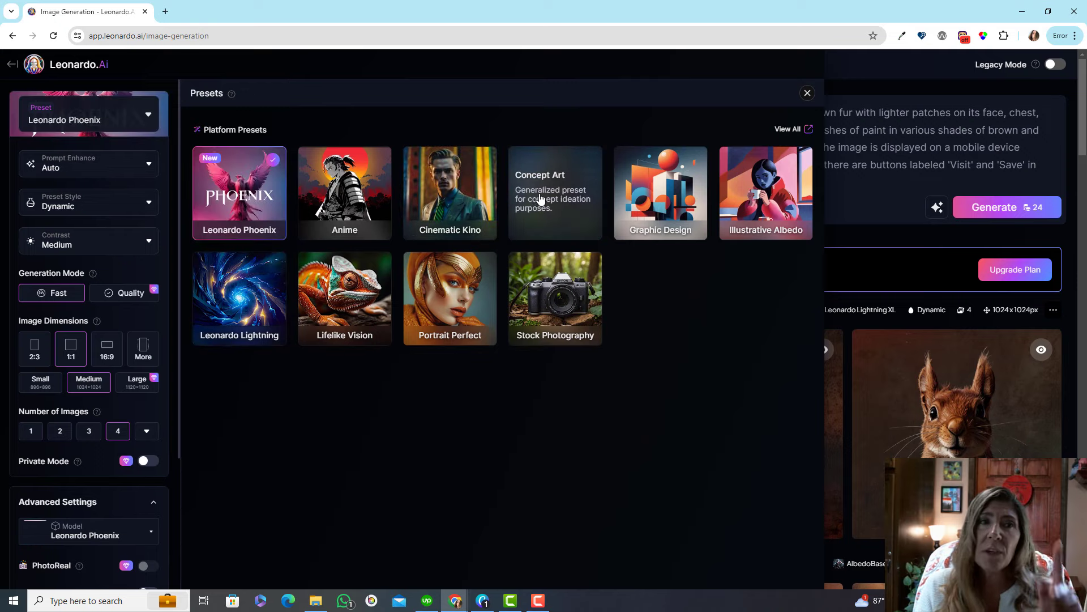
pyautogui.click(808, 93)
pyautogui.click(1007, 207)
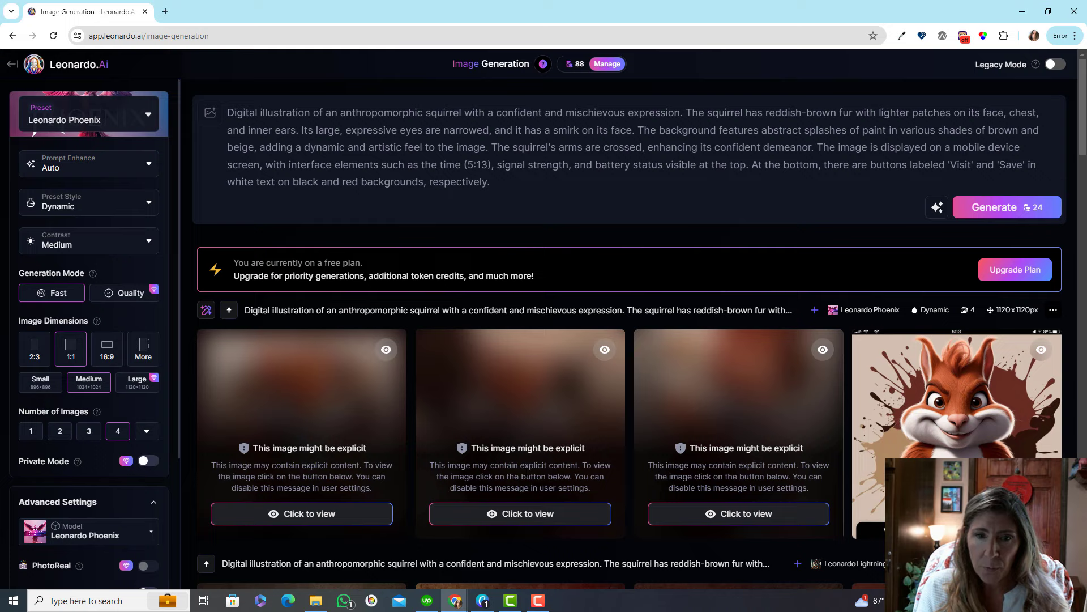
# Step: Reveal the three hidden possibly-explicit squirrel images in the Phoenix batch
pyautogui.click(524, 513)
pyautogui.click(708, 513)
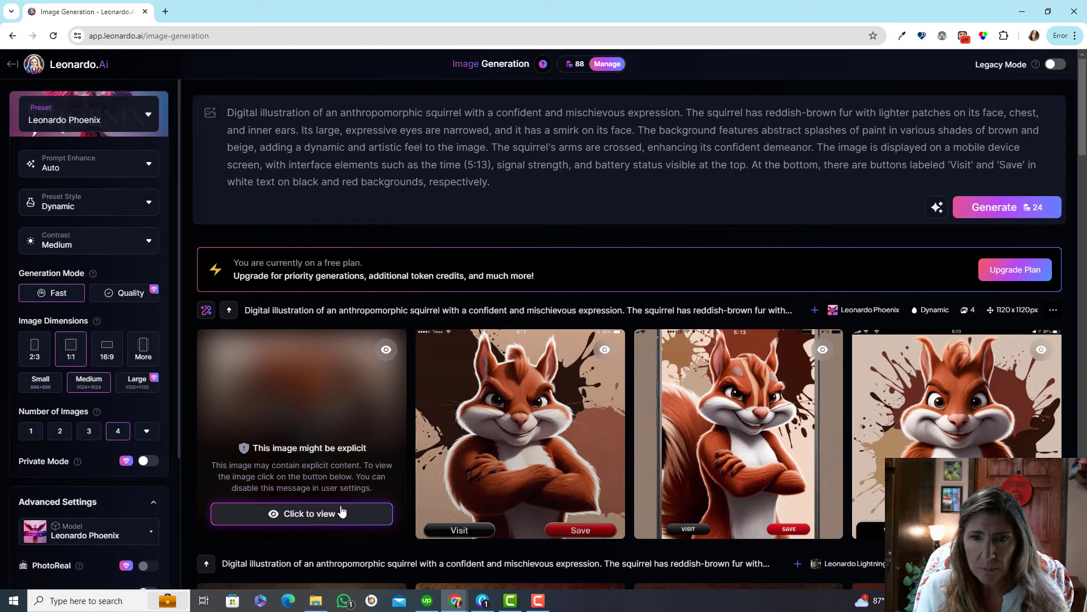
pyautogui.click(342, 512)
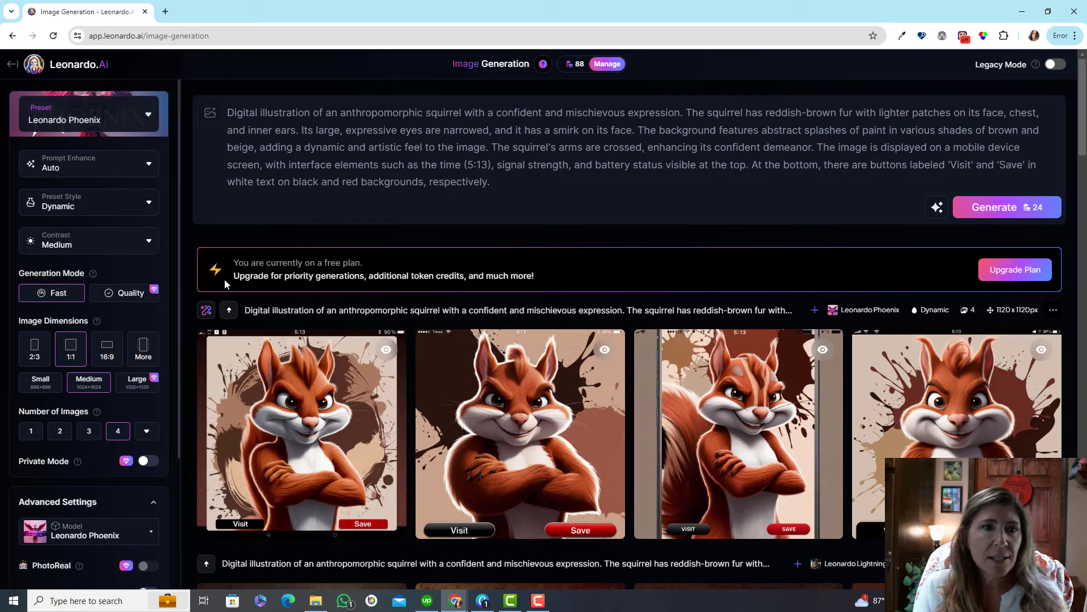
# Step: Edit the squirrel set with AI using 'Make it more abstract' and generate the variation
pyautogui.click(206, 312)
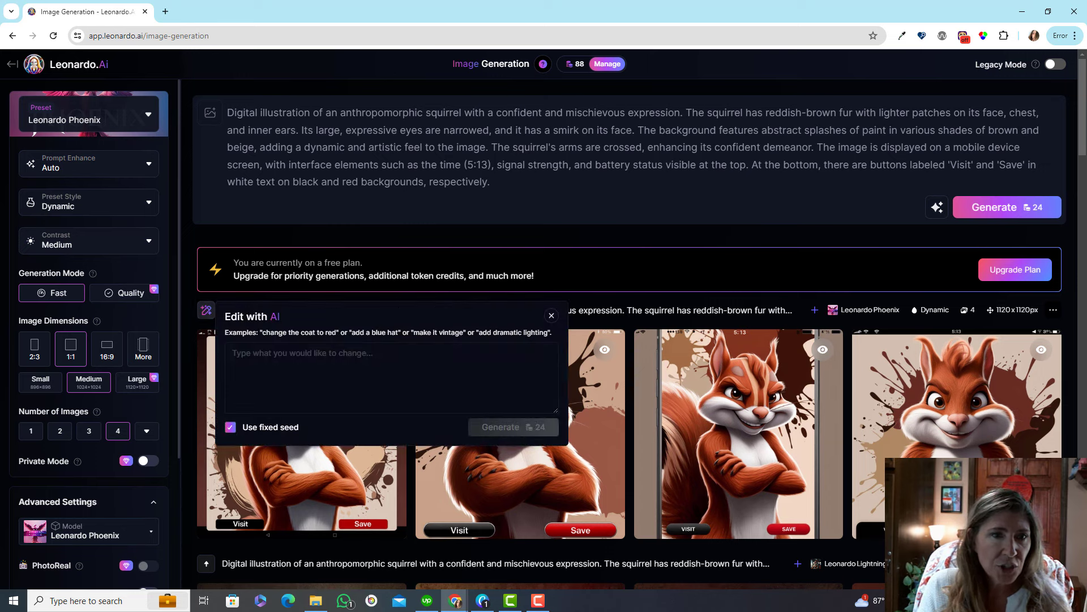
pyautogui.write('Make ')
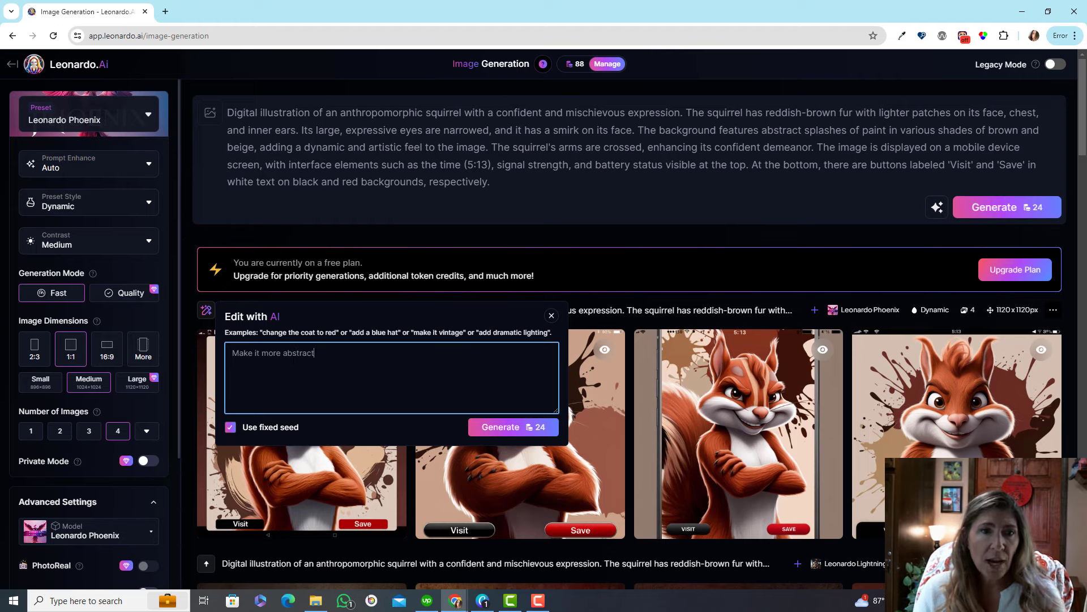
pyautogui.write('it more abstract')
pyautogui.click(498, 426)
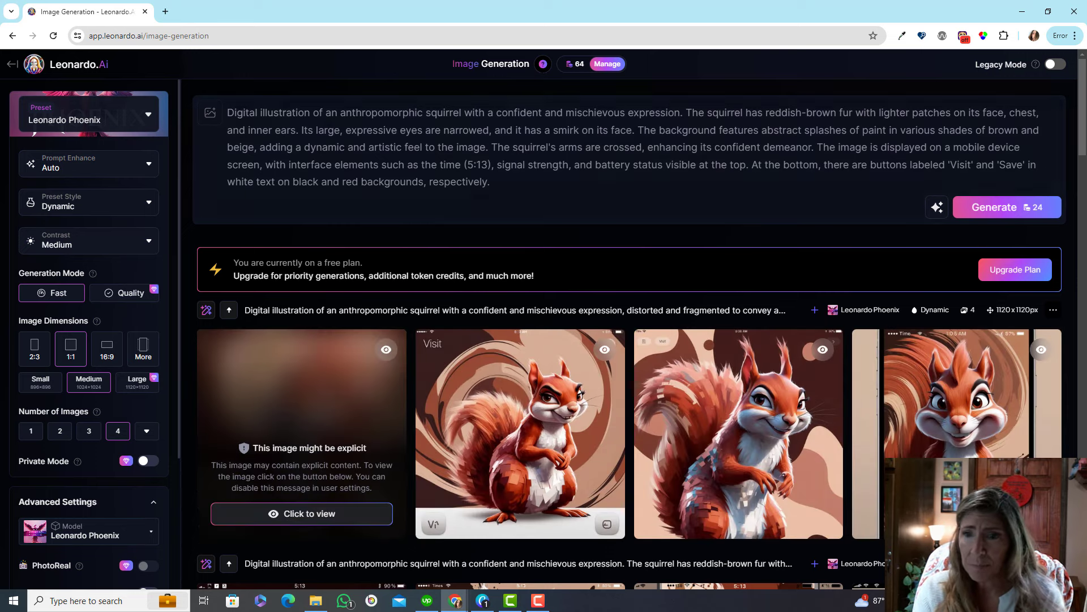
# Step: Reveal the flagged first image of the abstract batch, showing a fourth cartoon squirrel
pyautogui.click(317, 513)
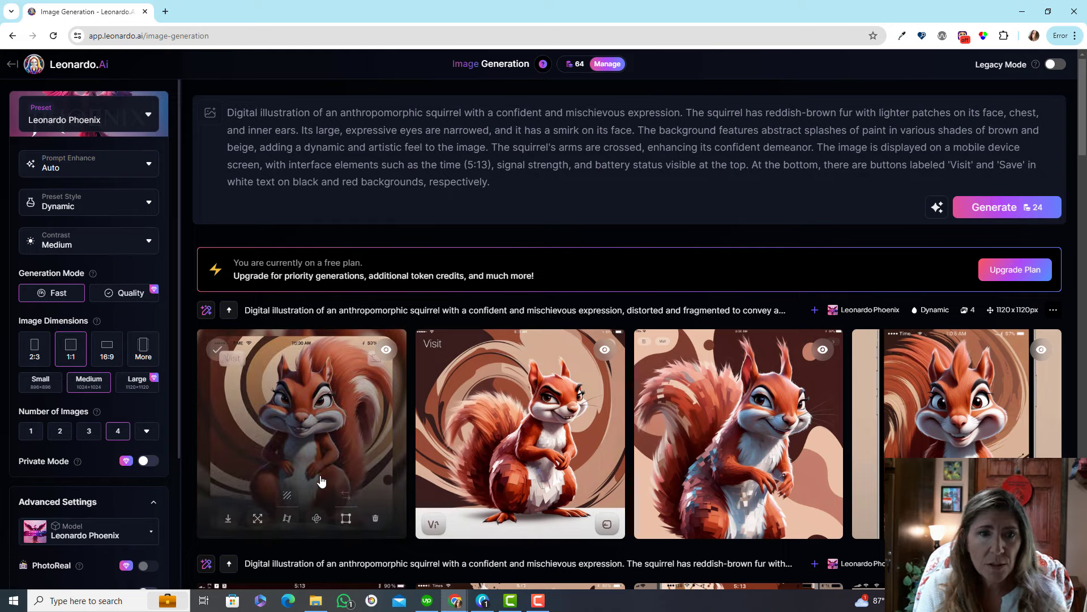
pyautogui.scroll(-4, 419, 467)
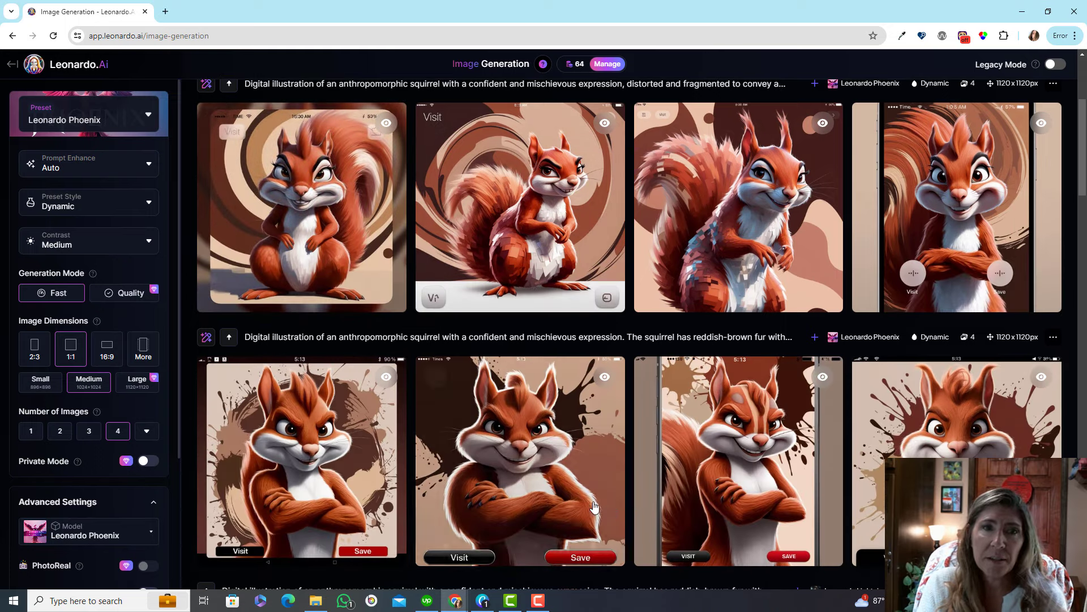
pyautogui.scroll(1, 559, 456)
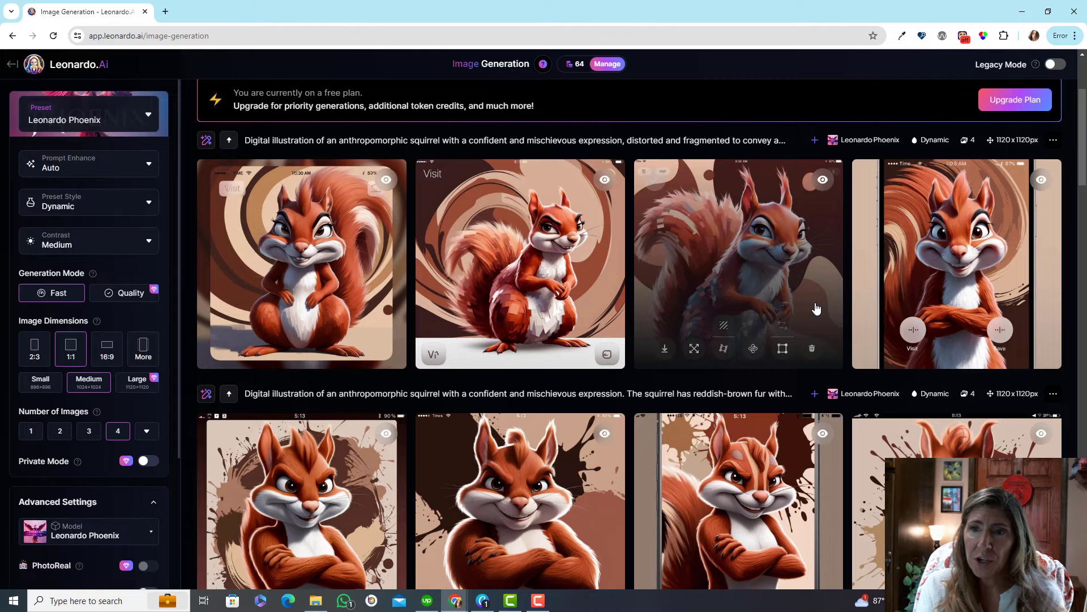
pyautogui.scroll(1, 815, 323)
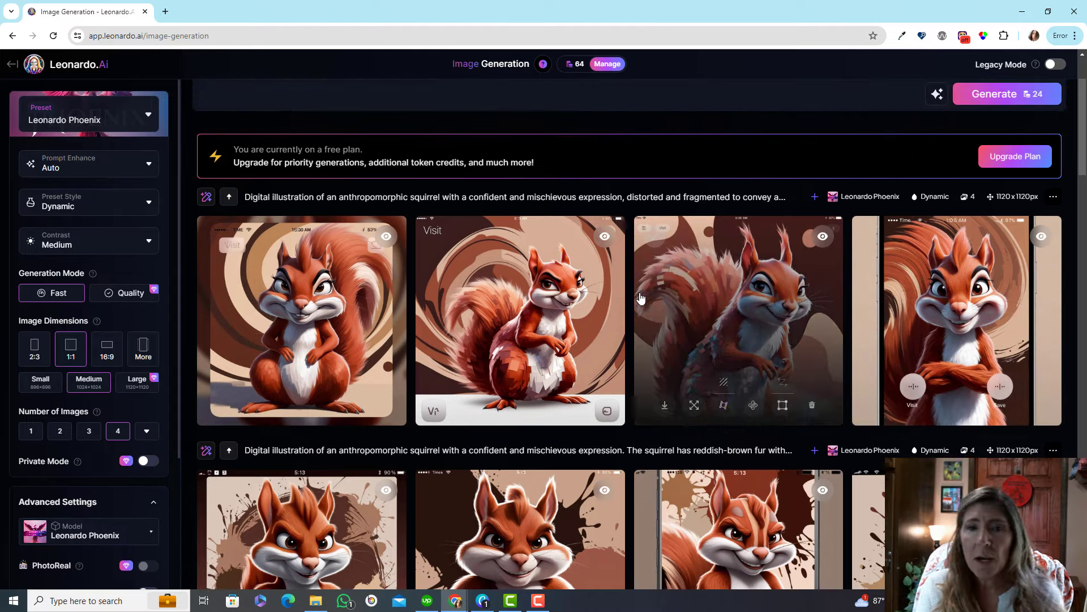
pyautogui.scroll(2, 739, 341)
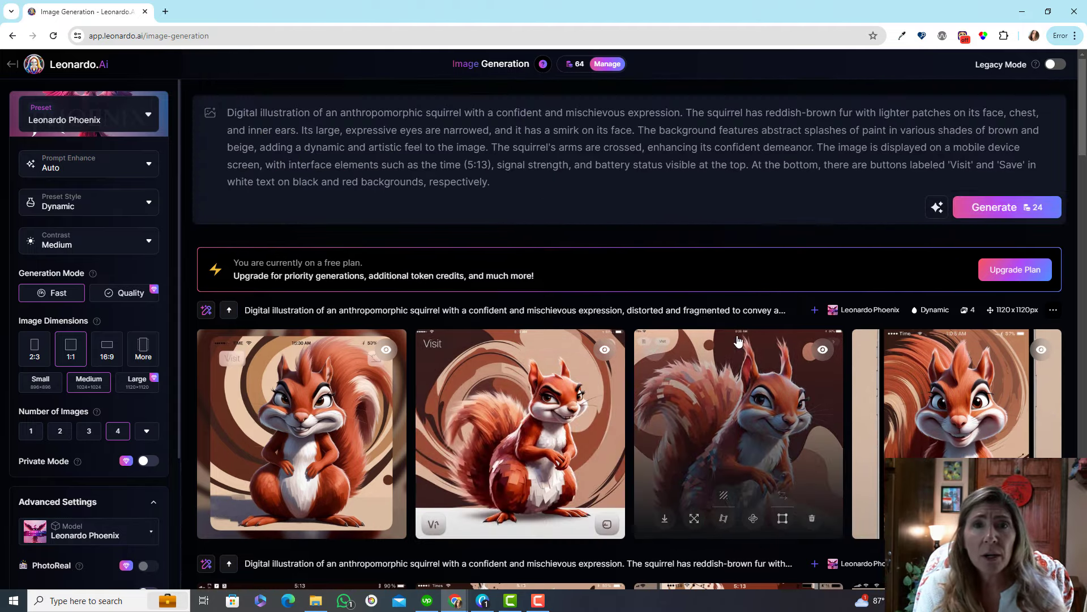